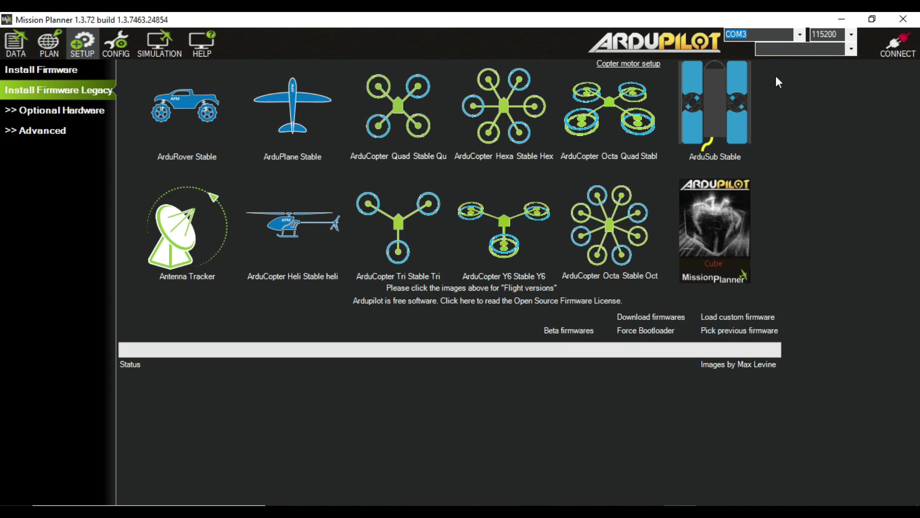
Upload the ArduCopter Quad Stable firmware to the board, accepting the last available version for retired boards.
left_click(399, 110)
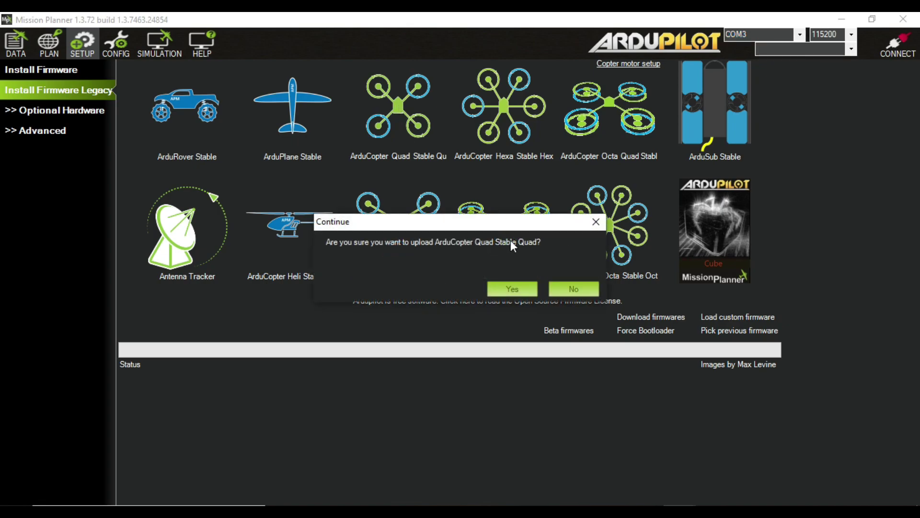
left_click(520, 287)
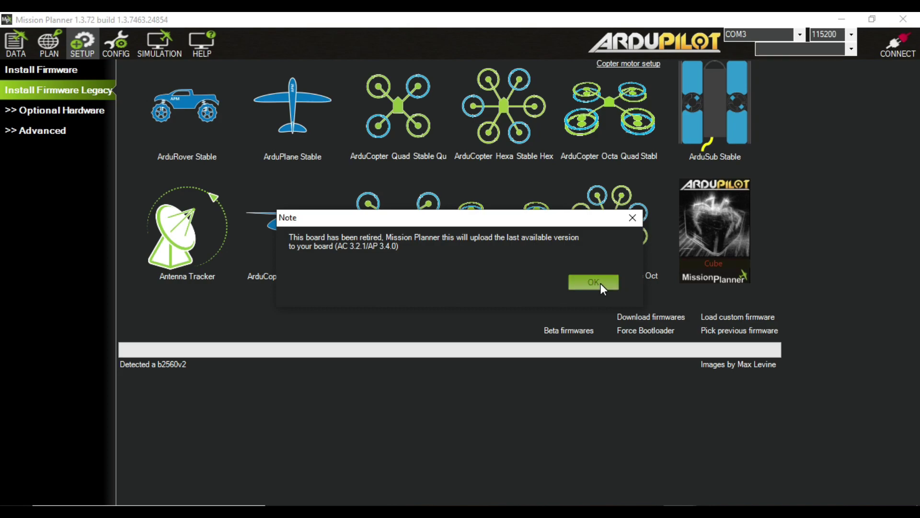
left_click(600, 284)
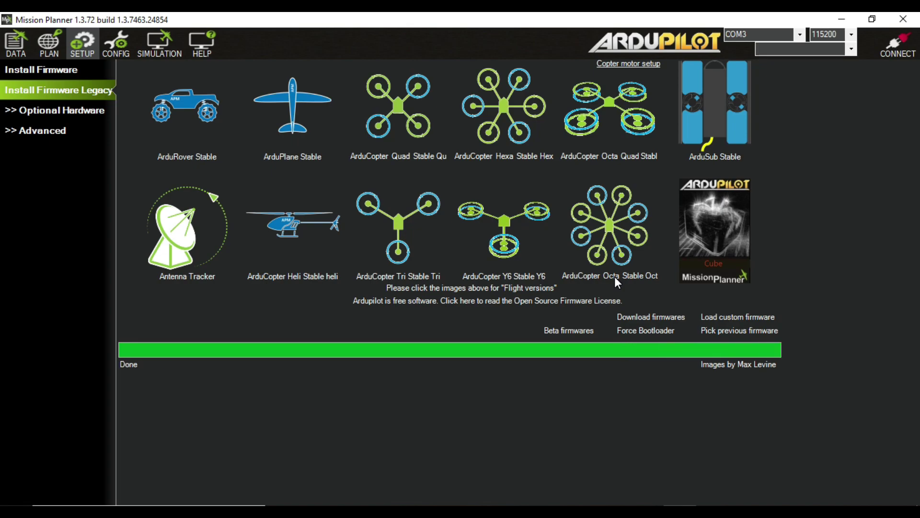
Connect to the flight controller on COM3 at 115200 and check the frame type in the mandatory hardware setup.
left_click(898, 45)
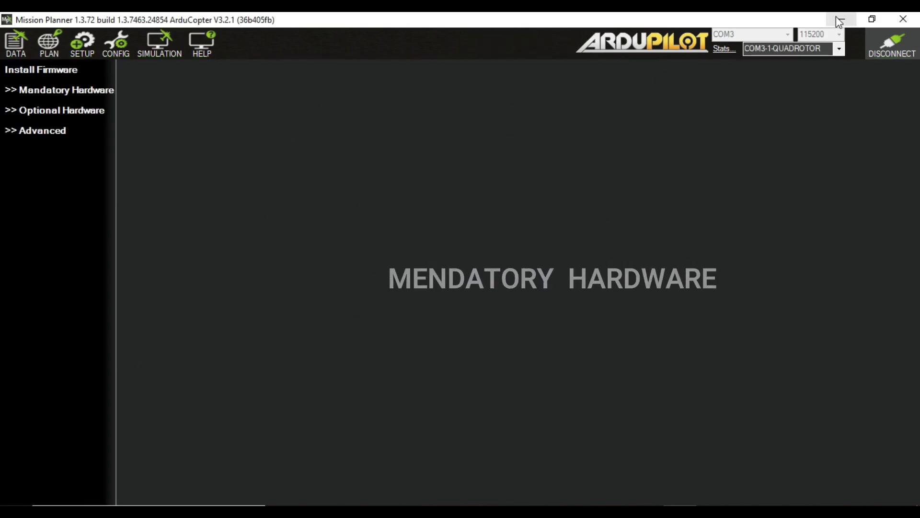
left_click(11, 96)
left_click(6, 92)
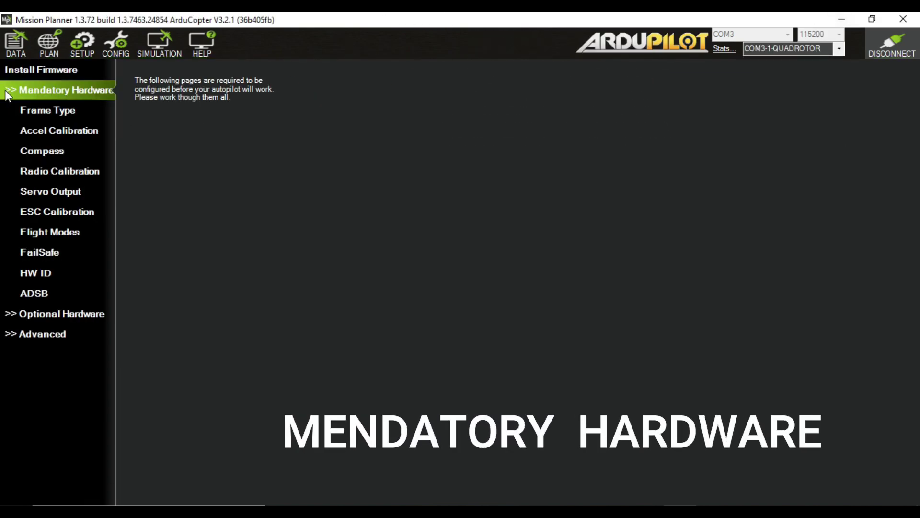
left_click(37, 115)
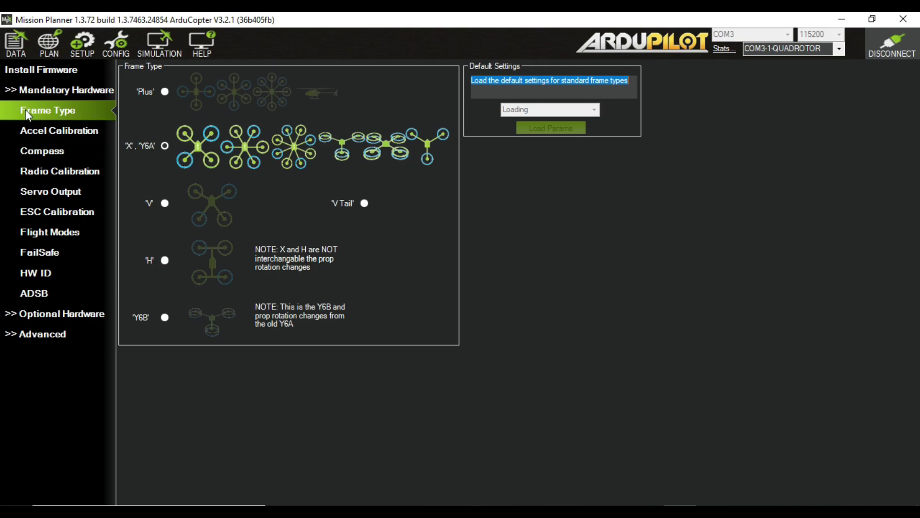
Run the 3-axis accelerometer calibration, confirming the level, left side, right side, nose down, nose up and back positions.
left_click(42, 128)
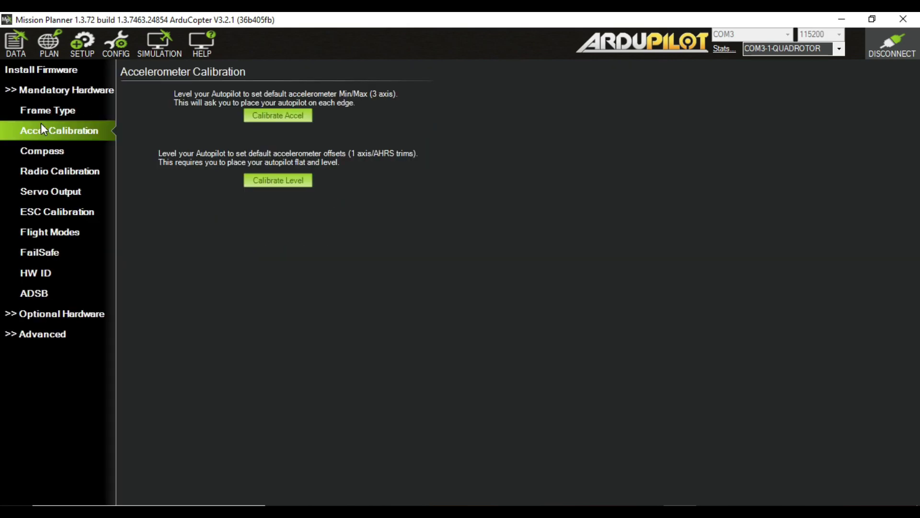
left_click(283, 119)
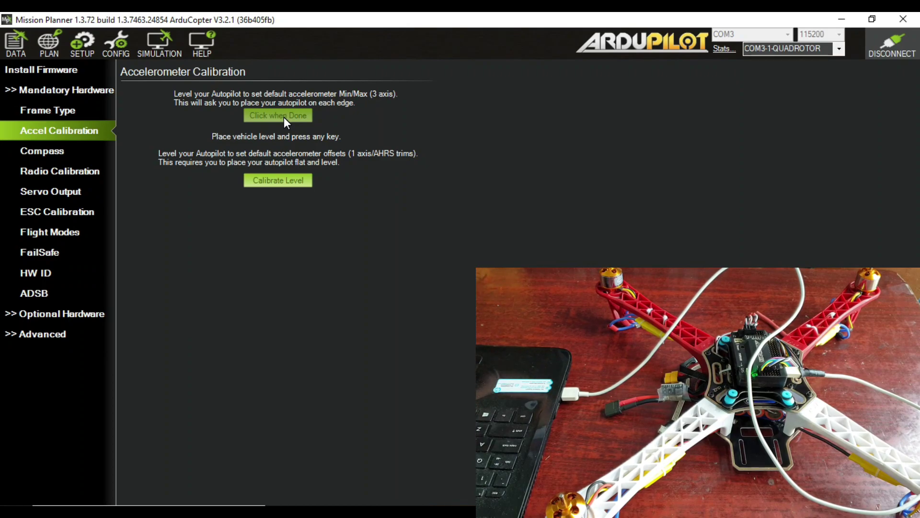
left_click(284, 117)
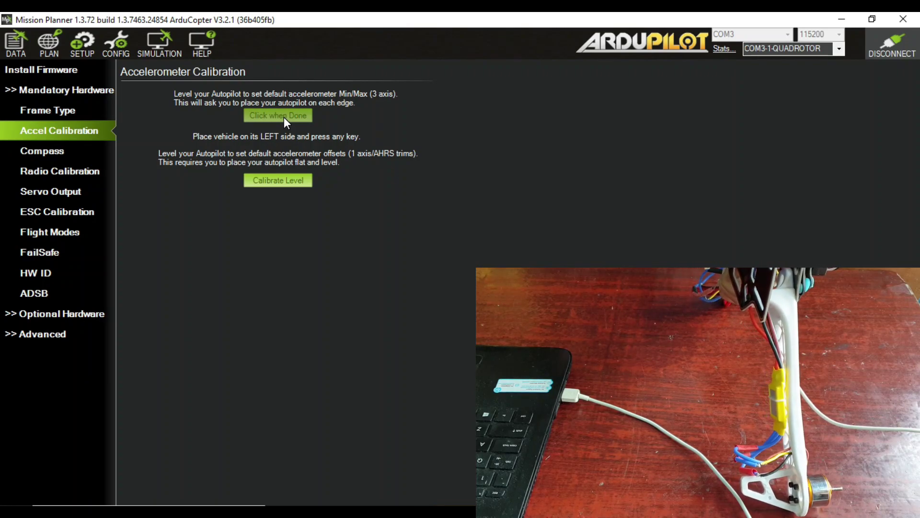
left_click(284, 117)
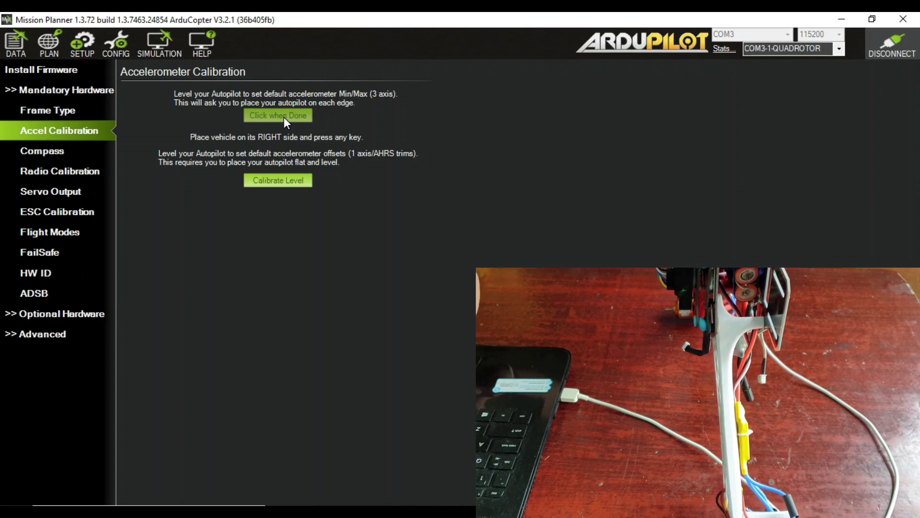
left_click(284, 117)
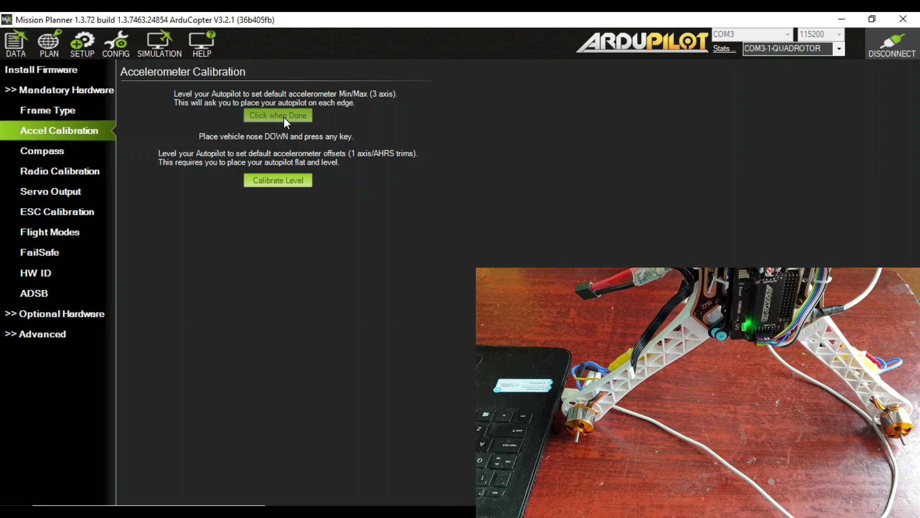
left_click(283, 117)
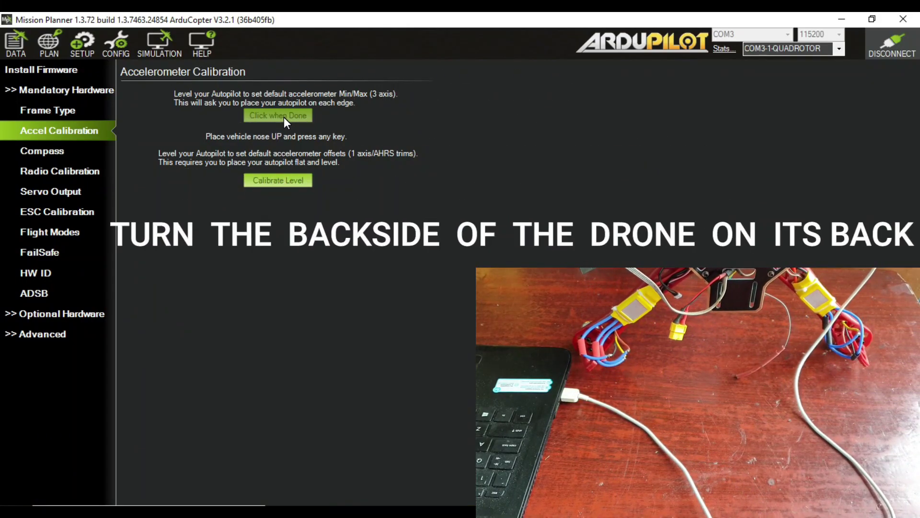
left_click(284, 117)
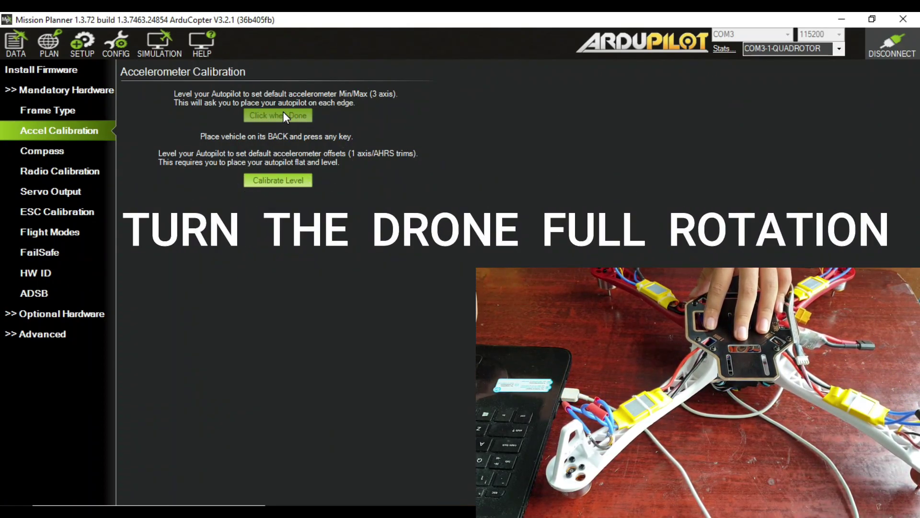
left_click(283, 116)
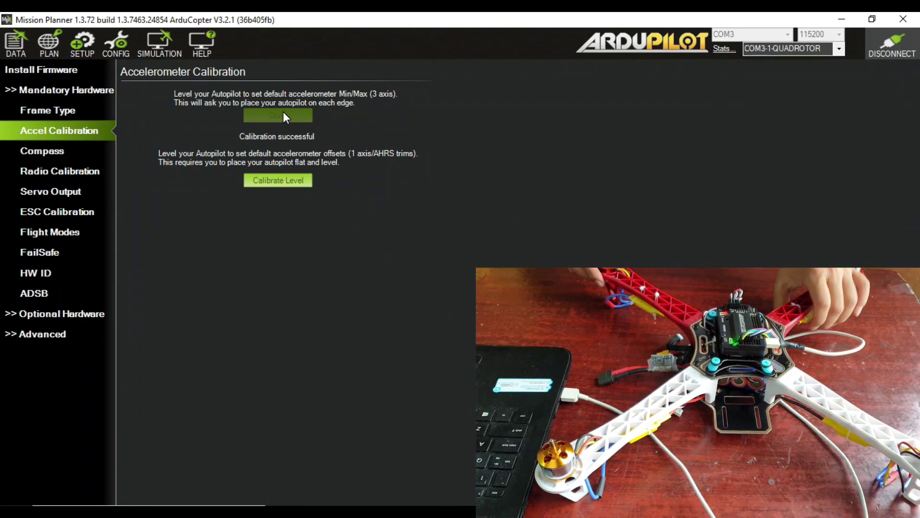
Run the live compass calibration while rotating the vehicle around all axes, and accept the new offsets.
left_click(32, 154)
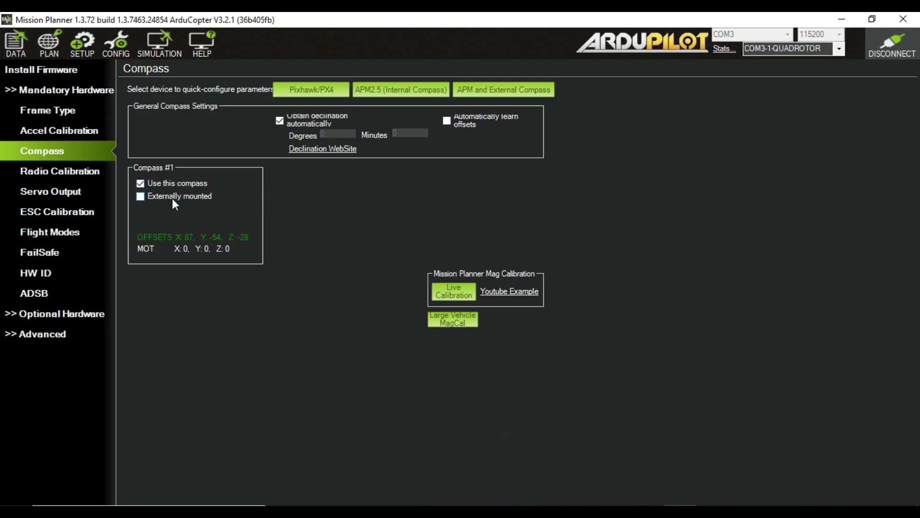
left_click(457, 291)
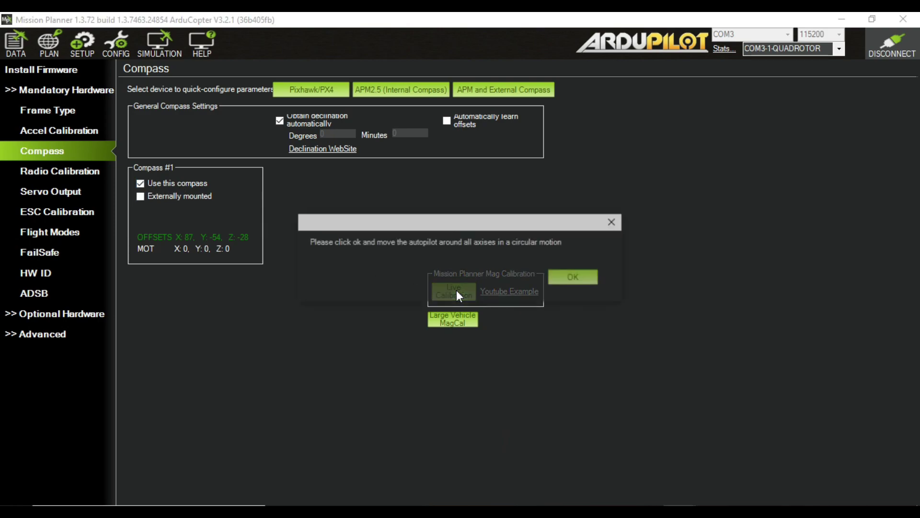
left_click(576, 277)
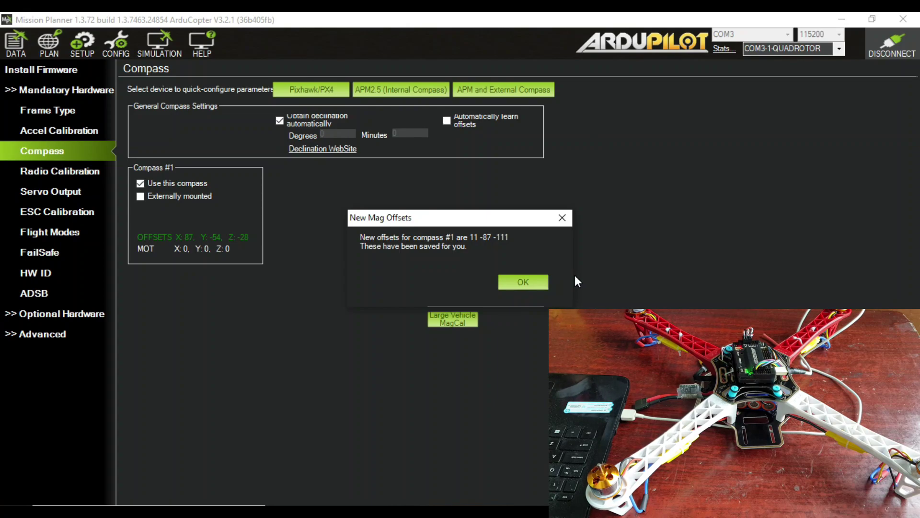
left_click(542, 281)
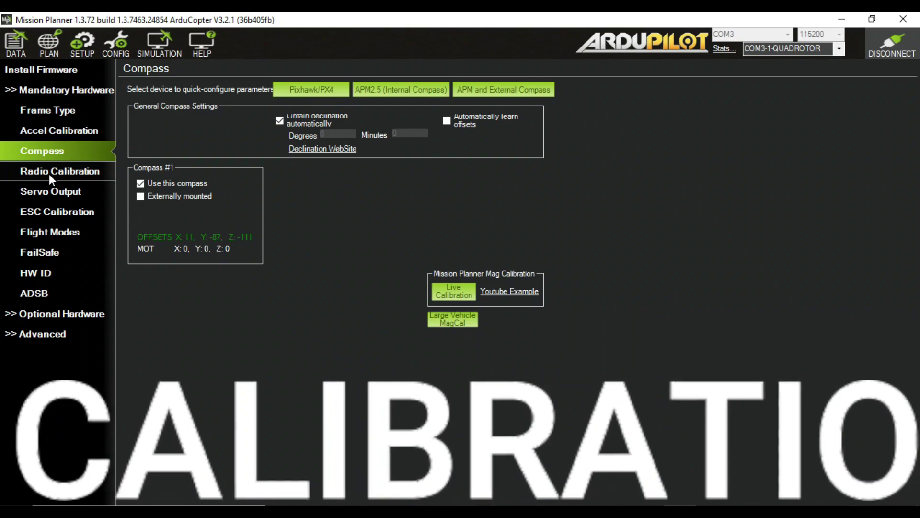
Calibrate the radio by moving all sticks and switches to their extremes, then centre them with throttle down and accept the channel limits.
left_click(50, 177)
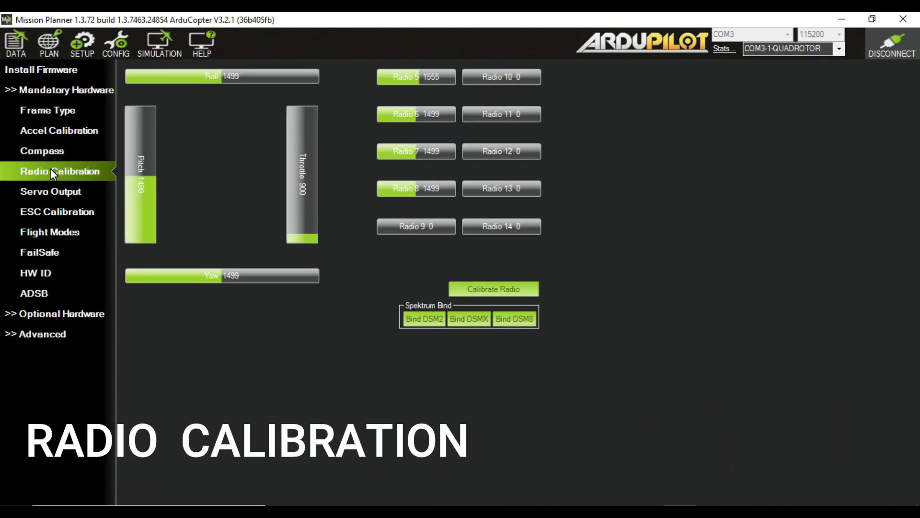
left_click(504, 286)
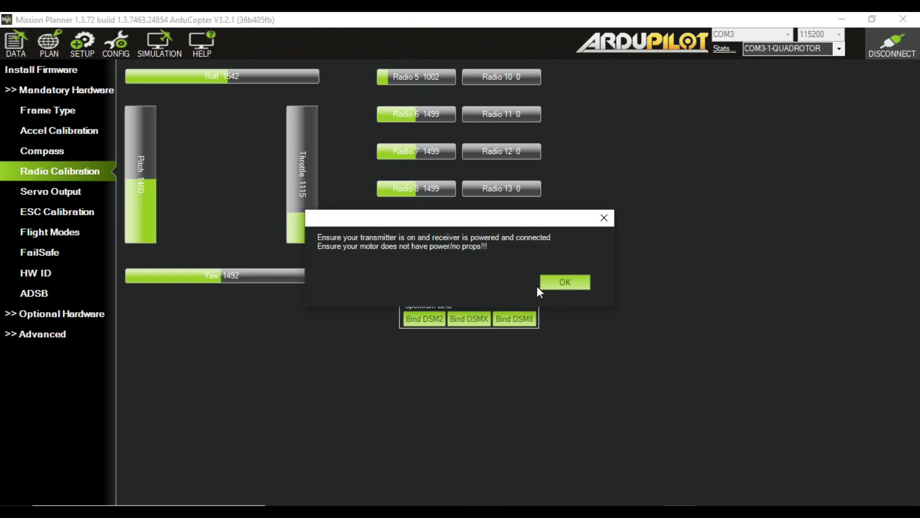
left_click(555, 283)
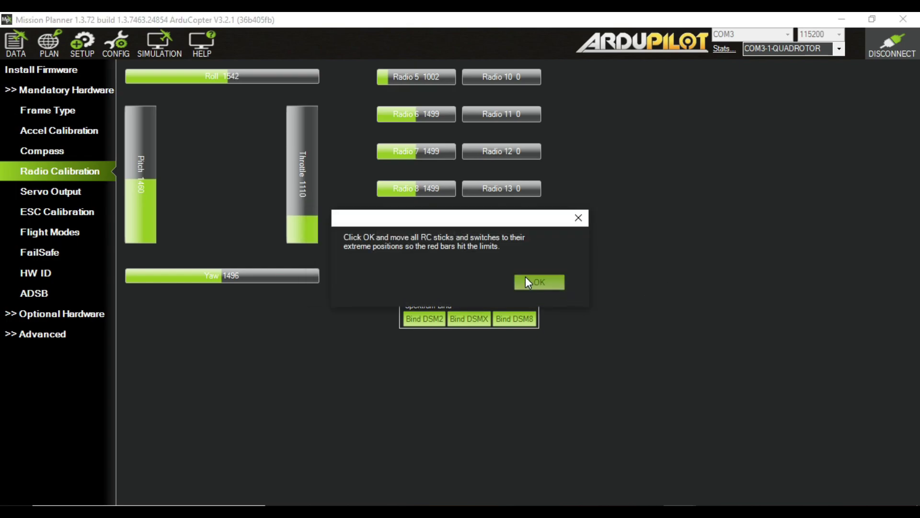
left_click(532, 280)
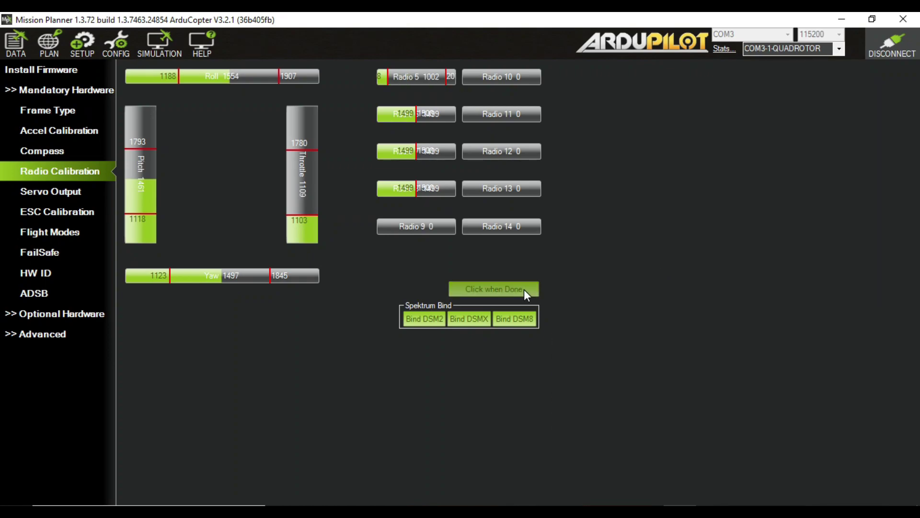
left_click(524, 290)
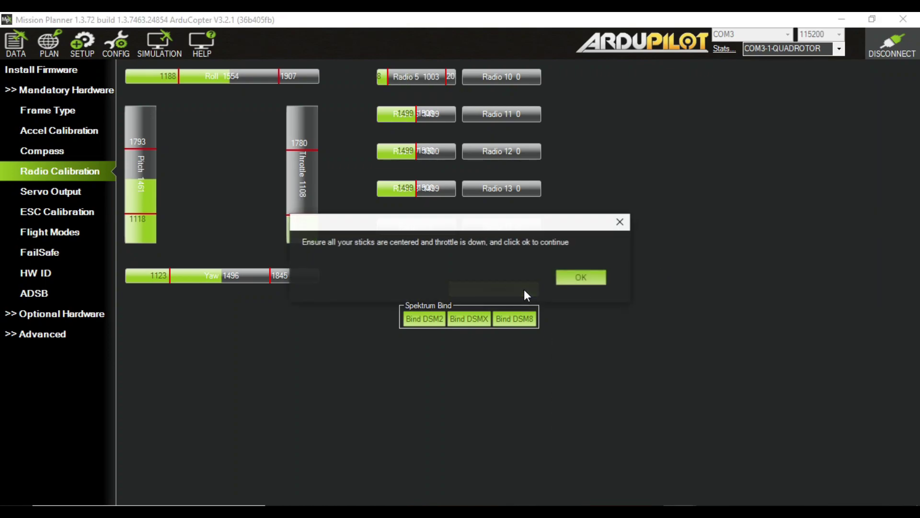
left_click(574, 280)
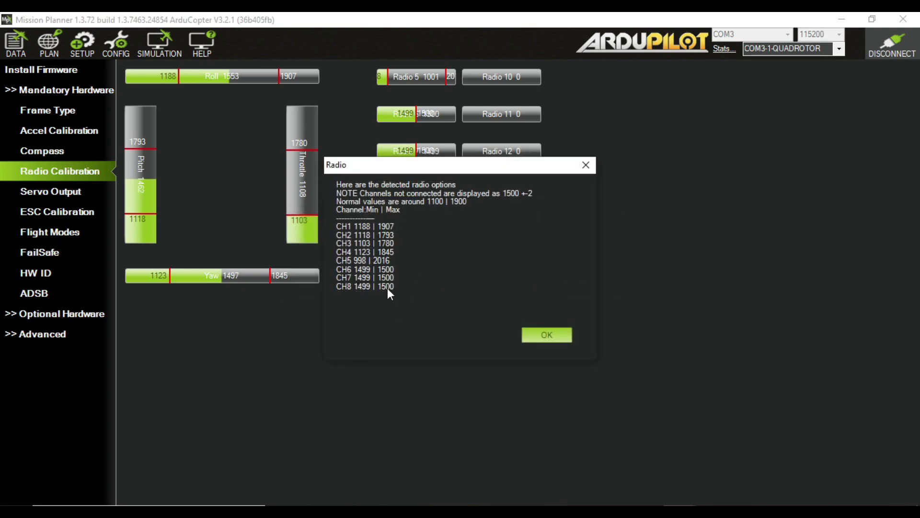
left_click(550, 335)
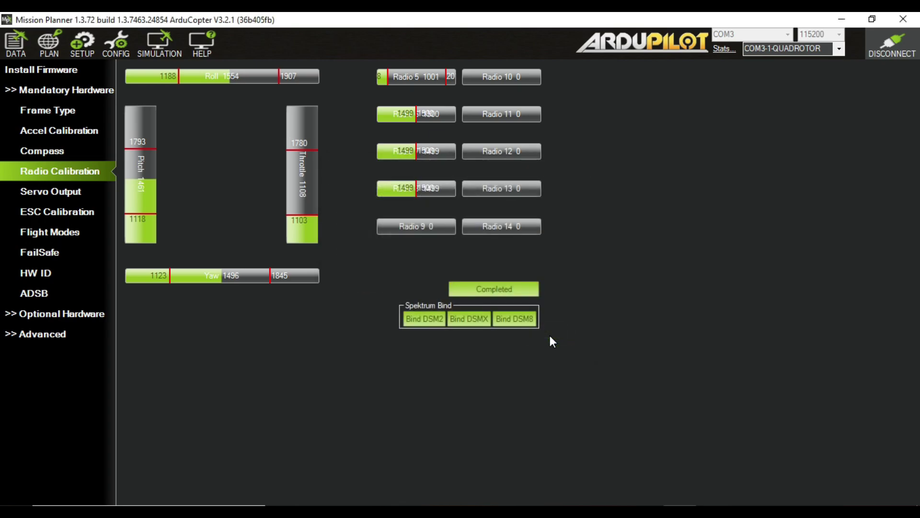
Set flight modes 1 to 6 to AltHold, RTL, Loiter, Land, AltHold and Stabilize, and save the modes.
left_click(49, 229)
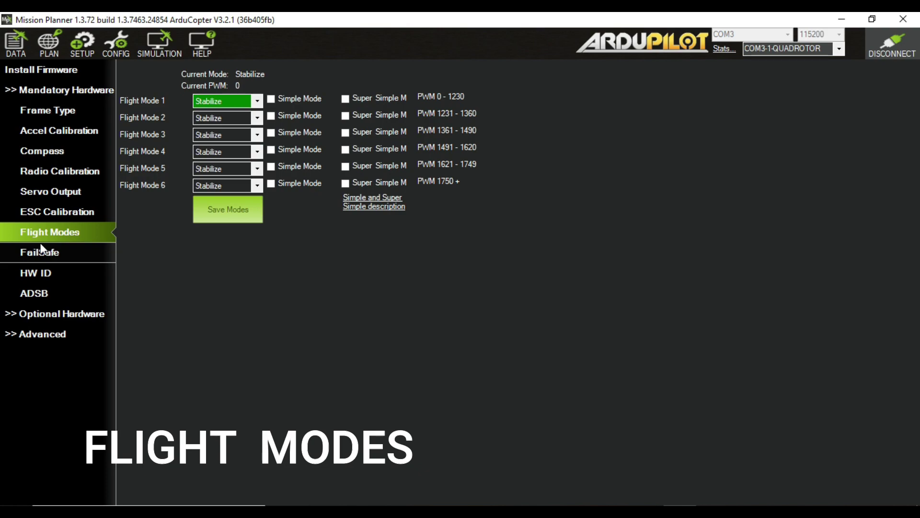
left_click(259, 120)
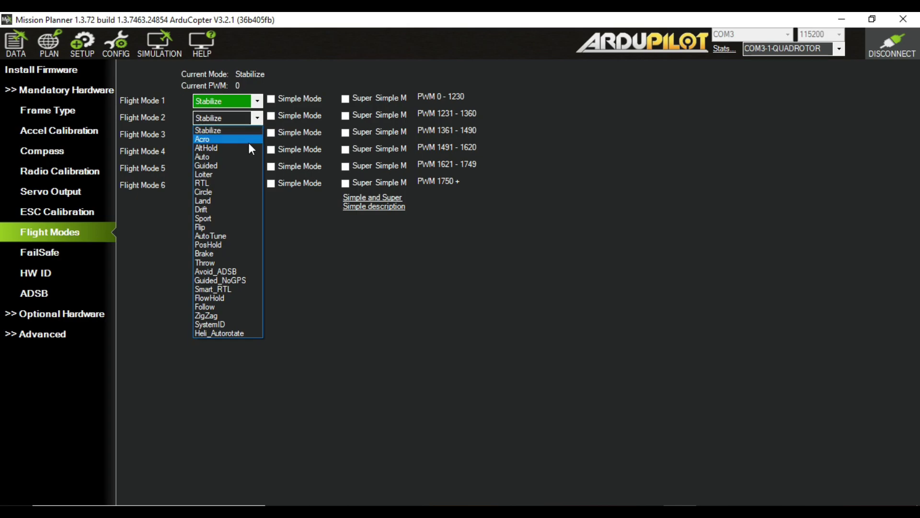
left_click(240, 147)
left_click(257, 136)
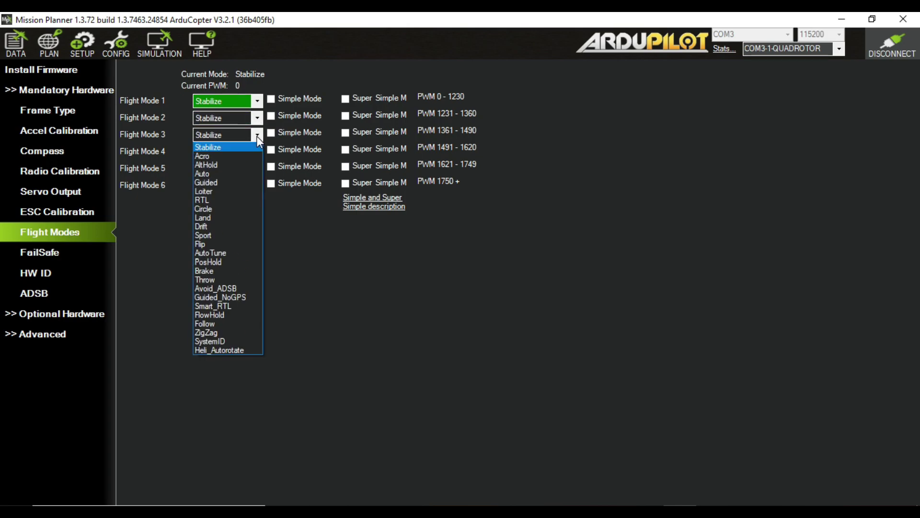
left_click(207, 161)
left_click(220, 152)
left_click(222, 164)
left_click(258, 169)
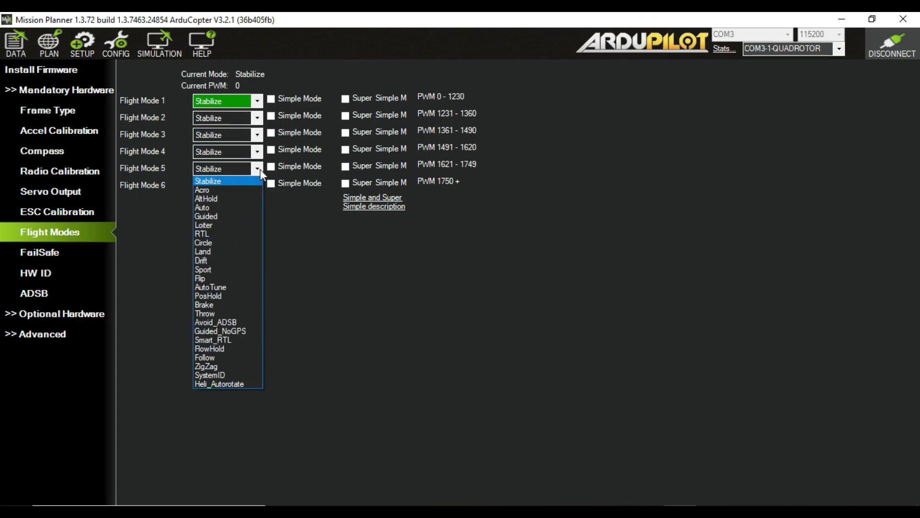
left_click(240, 202)
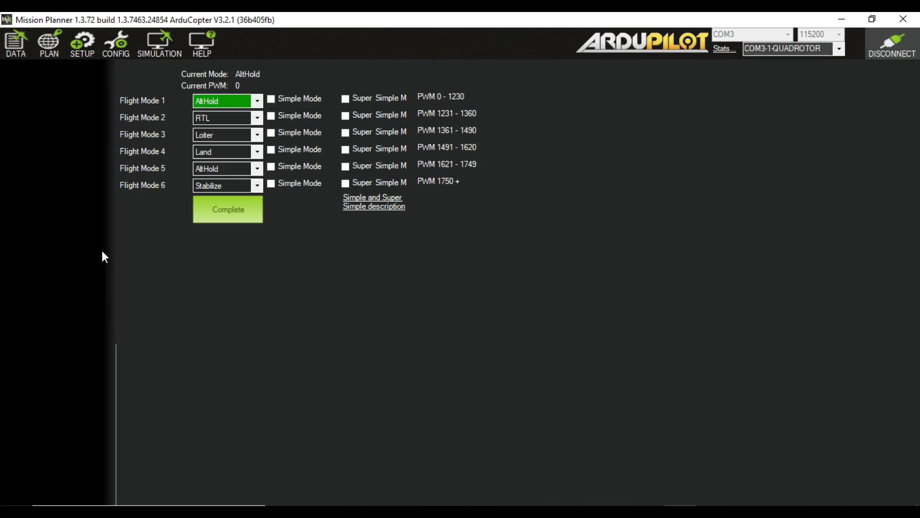
Open the FailSafe setup, acknowledge the propeller safety warning, and review the battery and radio failsafe action options.
left_click(102, 251)
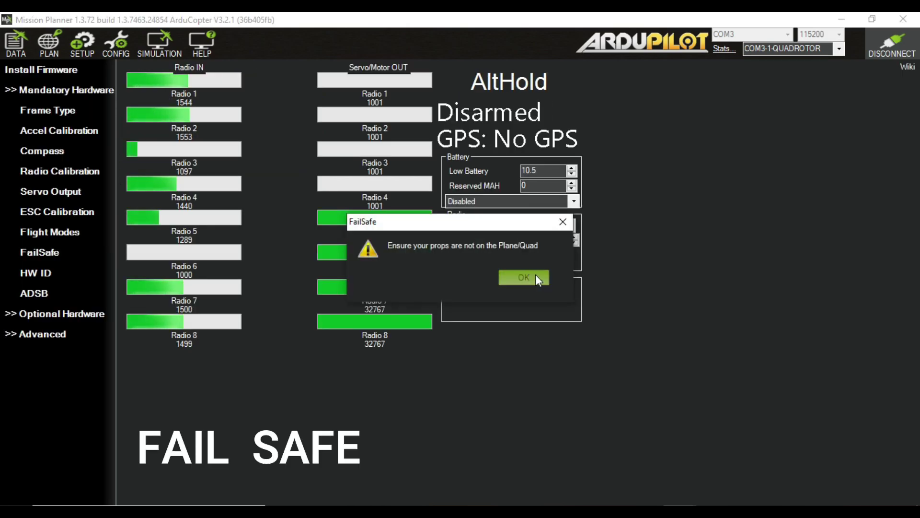
left_click(515, 277)
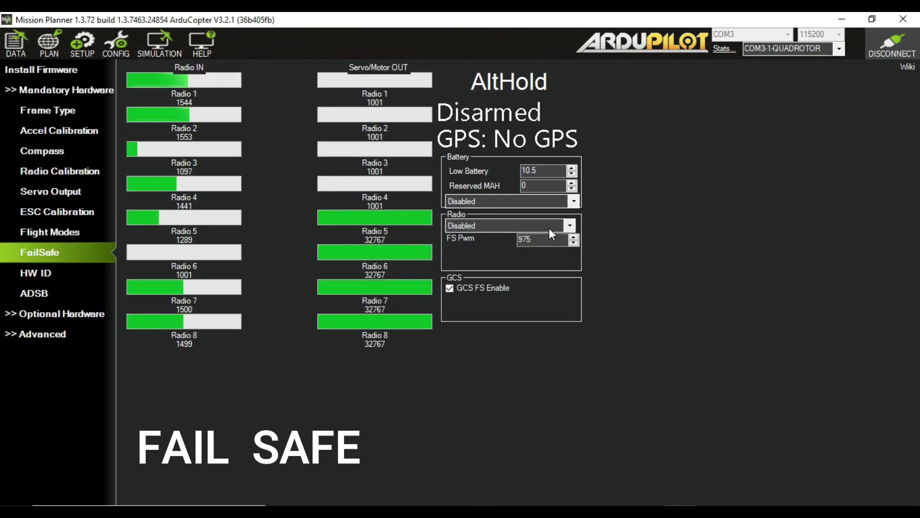
left_click(574, 201)
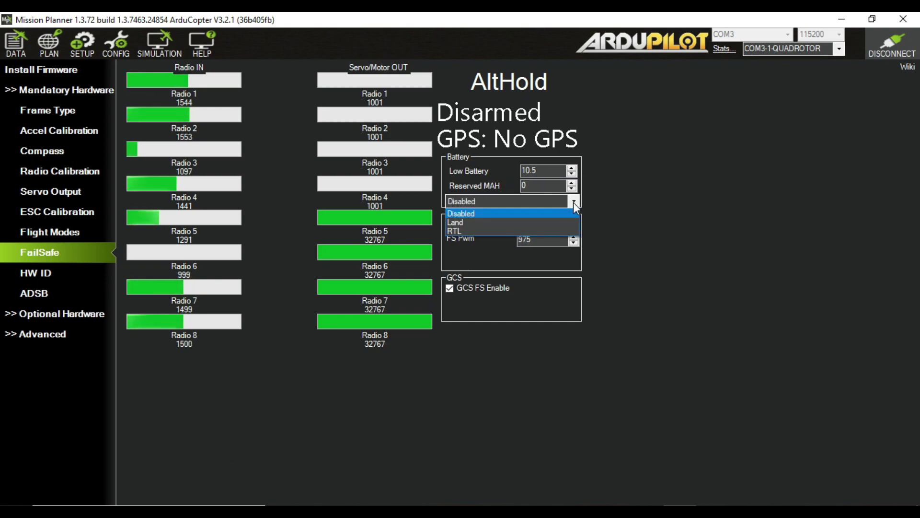
left_click(494, 217)
left_click(489, 230)
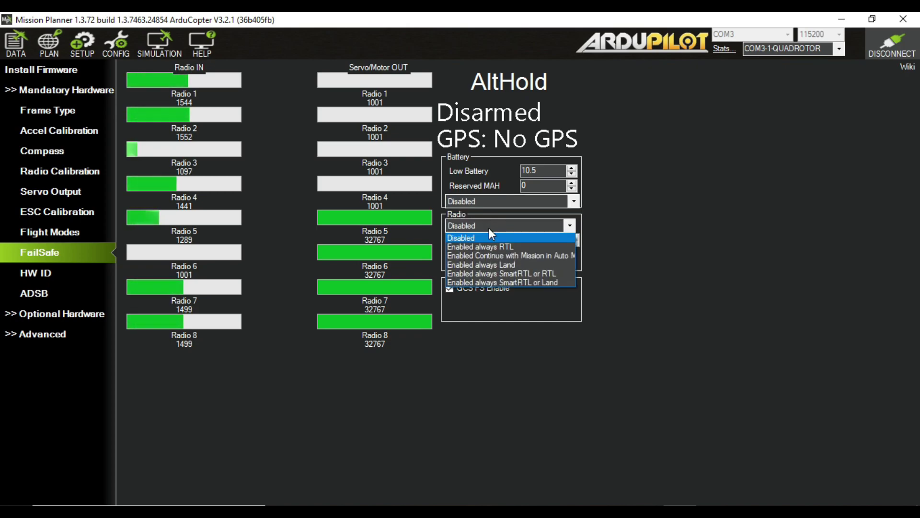
left_click(489, 228)
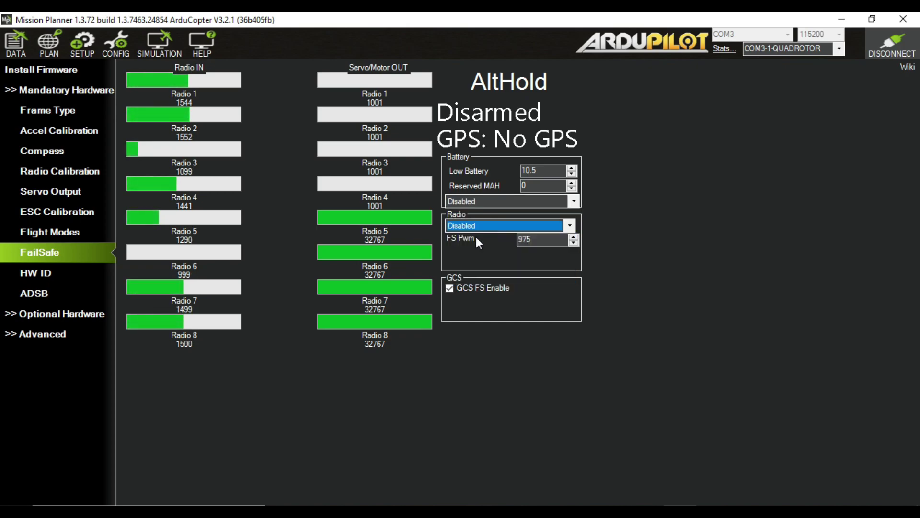